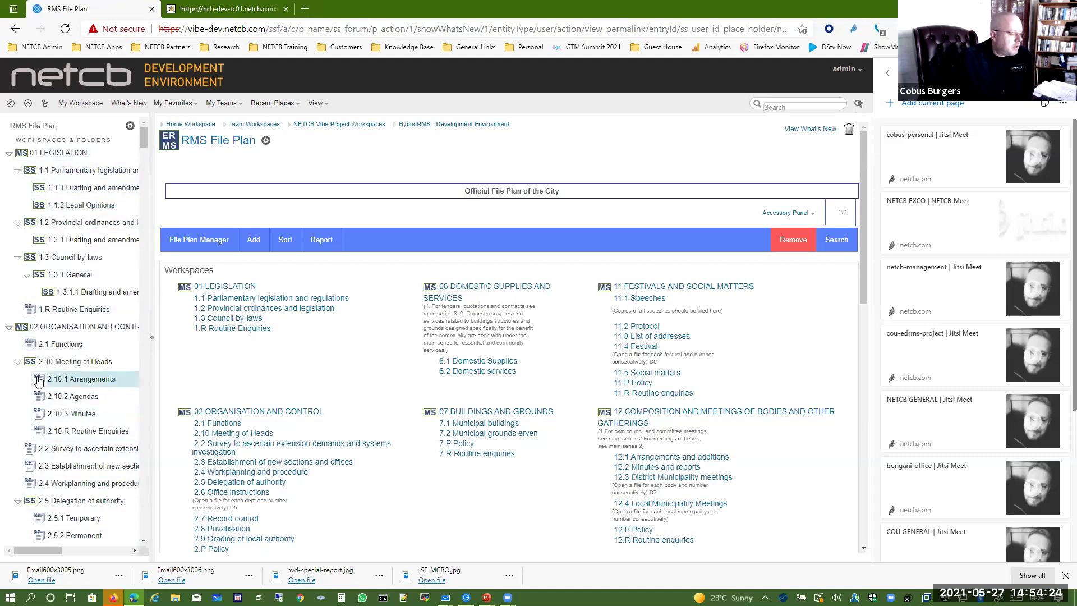
# Open the 2.10.1 Arrangements records file and preview its printable file cover, leaving it unprinted.
pyautogui.click(75, 383)
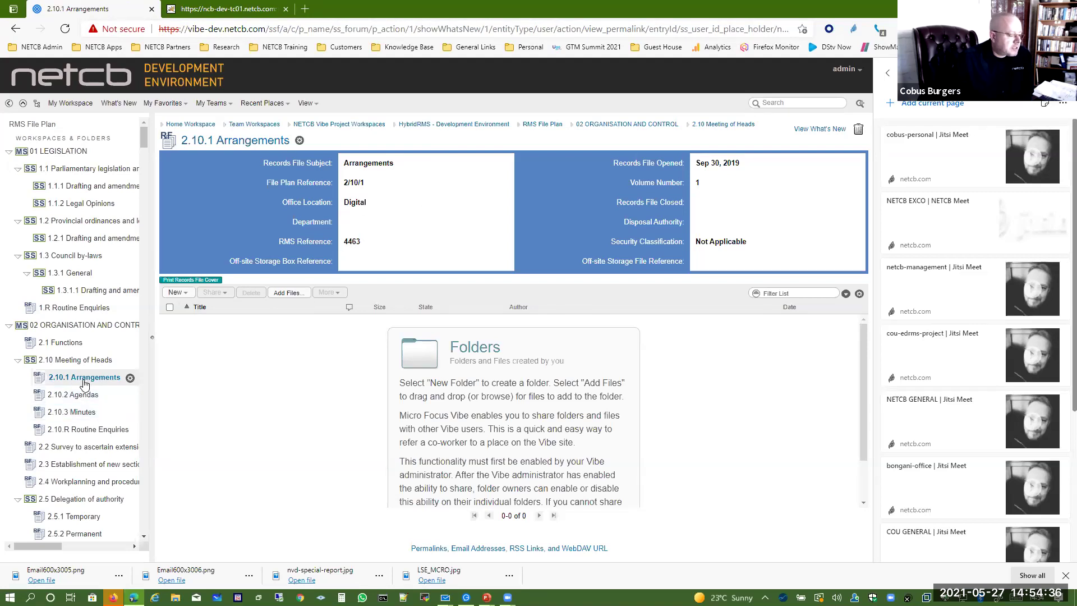
pyautogui.click(210, 281)
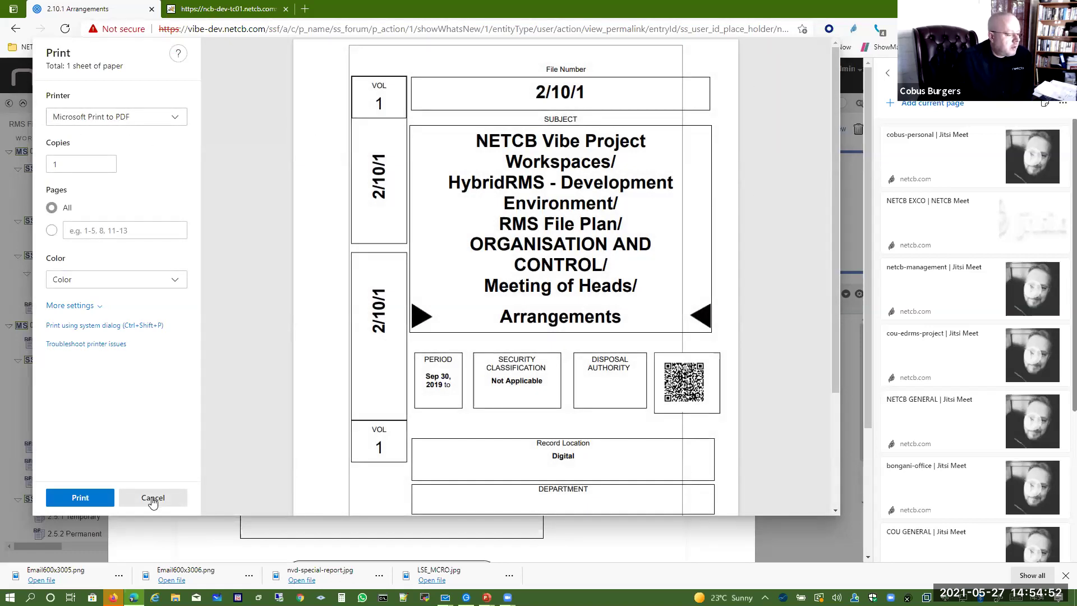
pyautogui.click(130, 118)
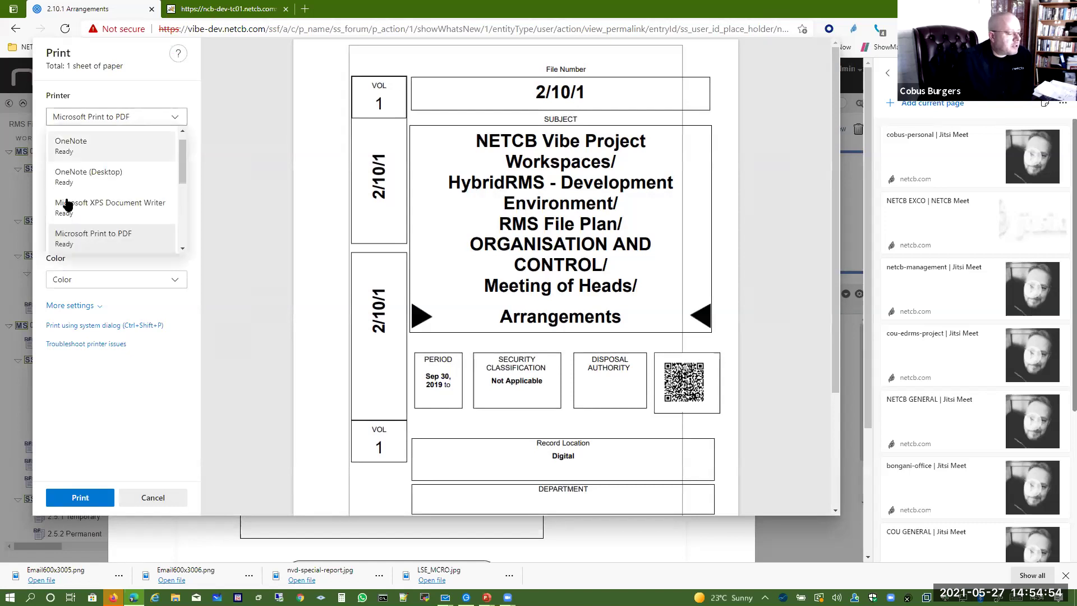
pyautogui.click(152, 498)
pyautogui.click(153, 498)
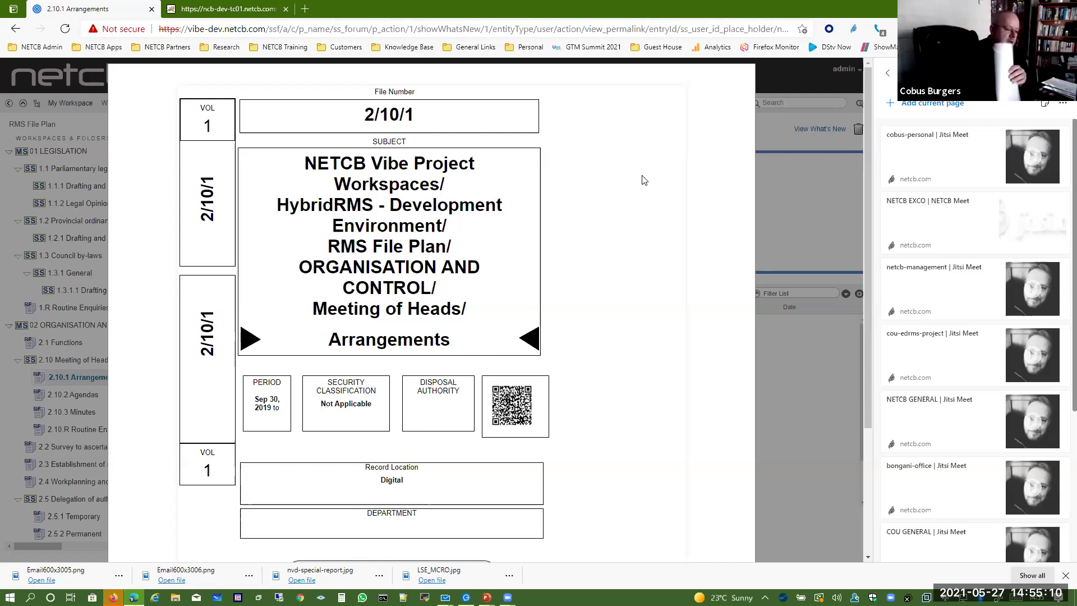
pyautogui.click(778, 229)
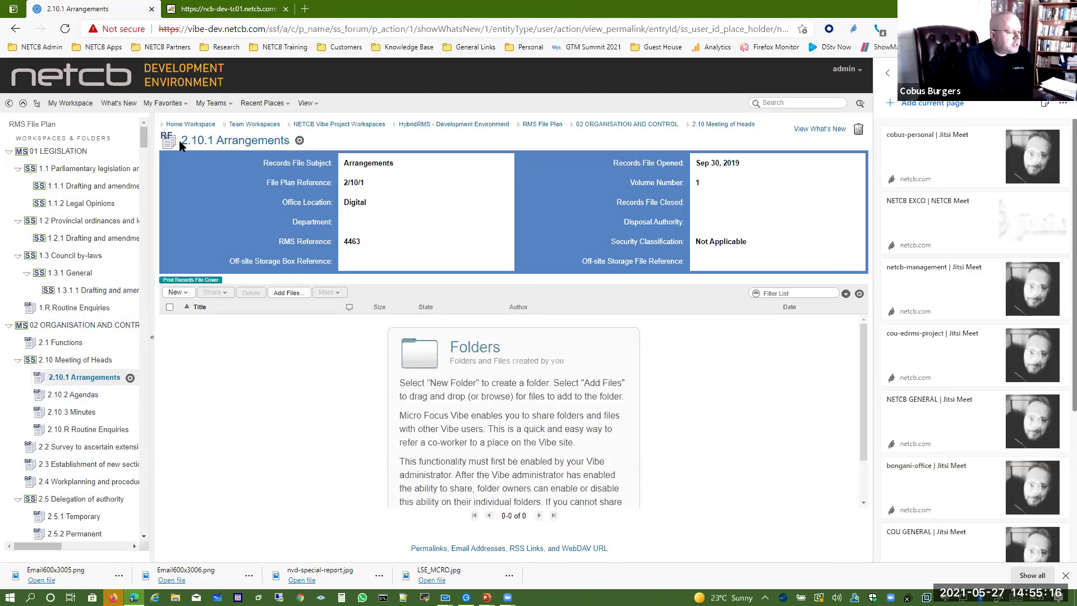
# Open the 2.6.1 Infrastructure and Technical Services records file under 2.6 Office instructions.
pyautogui.scroll(-5, 75, 416)
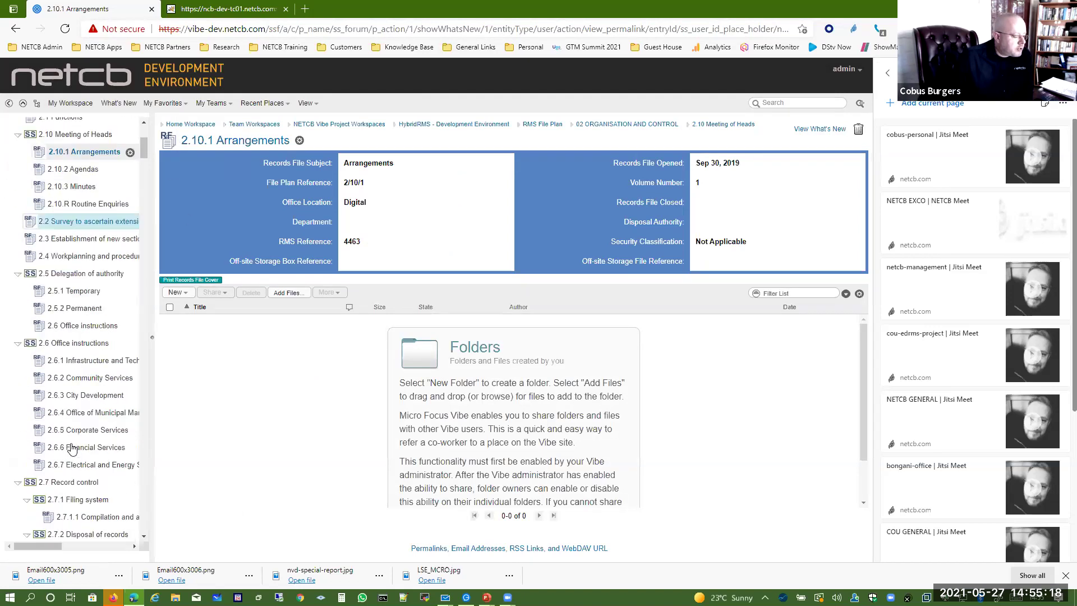
pyautogui.click(85, 335)
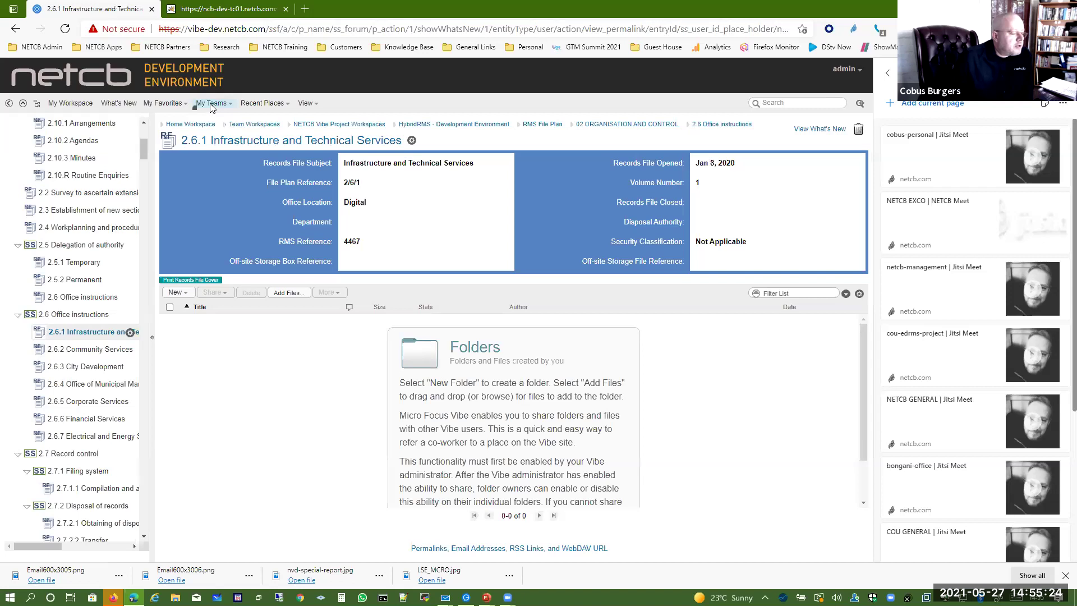
# Open HRMS Administration from the favorites and hide the workspaces and folders tree.
pyautogui.click(178, 107)
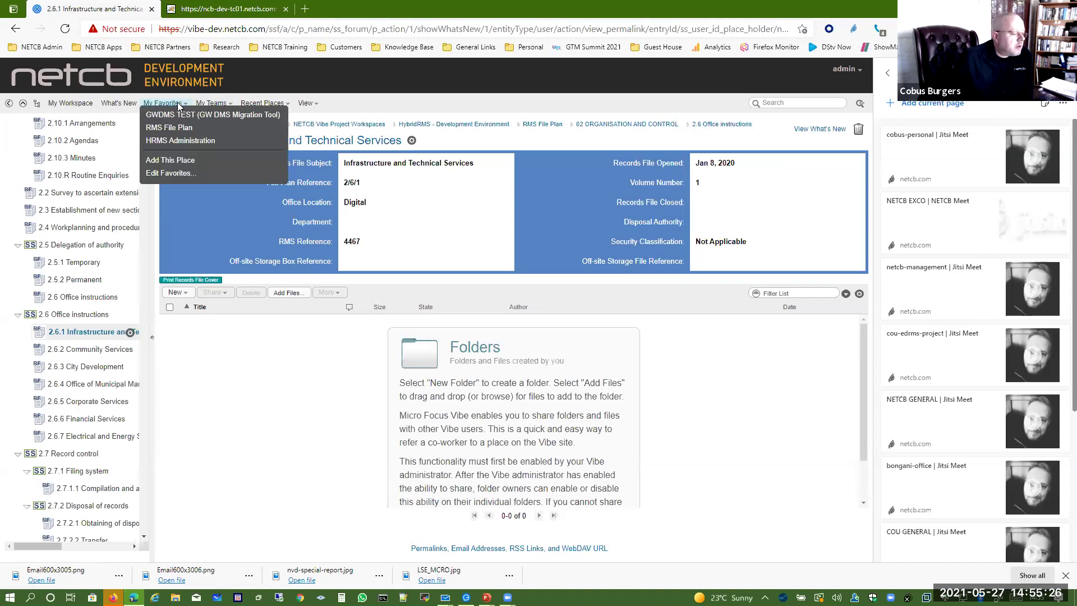
pyautogui.click(166, 139)
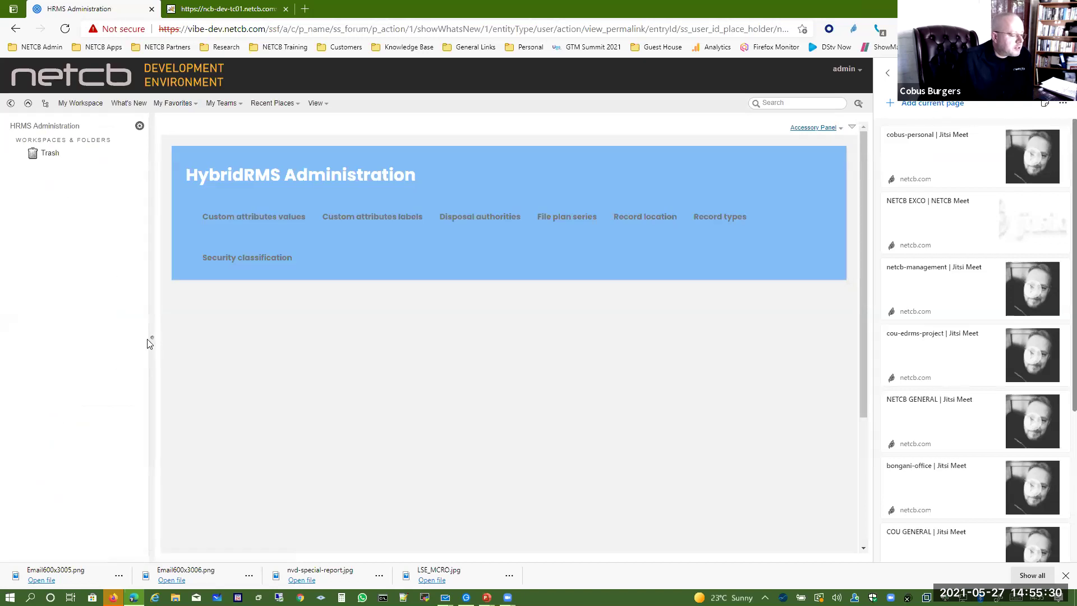
pyautogui.click(11, 104)
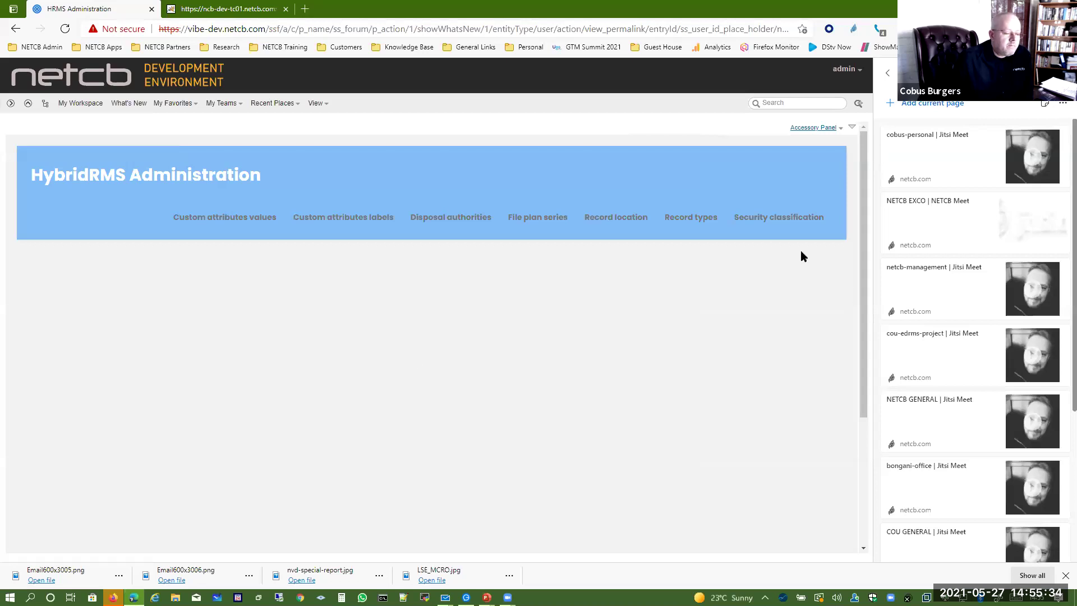
# Examine the list of record types and view the blank form for adding a new record type.
pyautogui.click(690, 219)
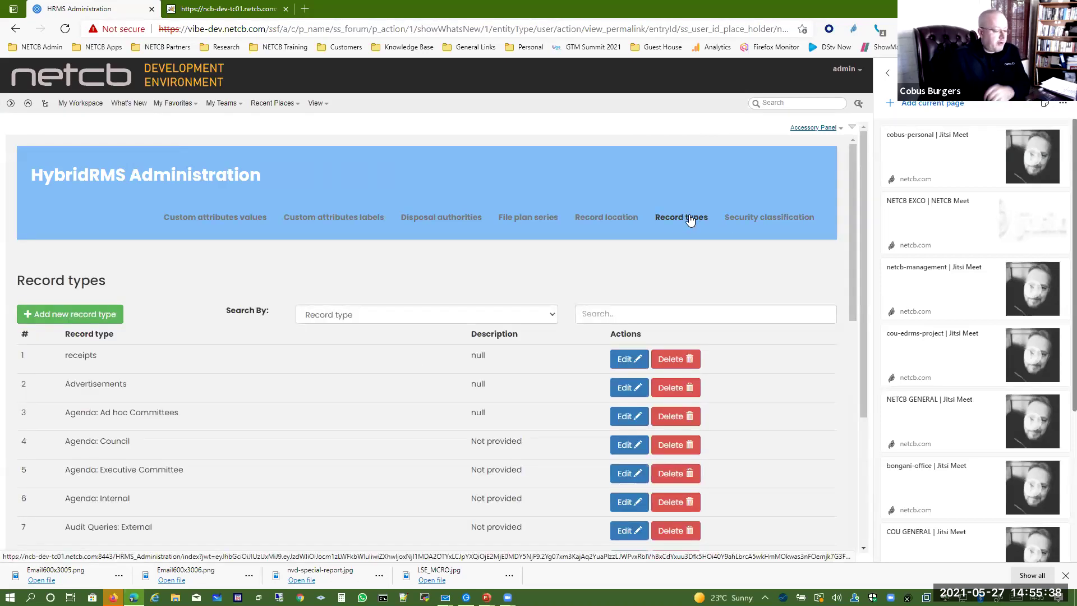
pyautogui.scroll(-10, 402, 426)
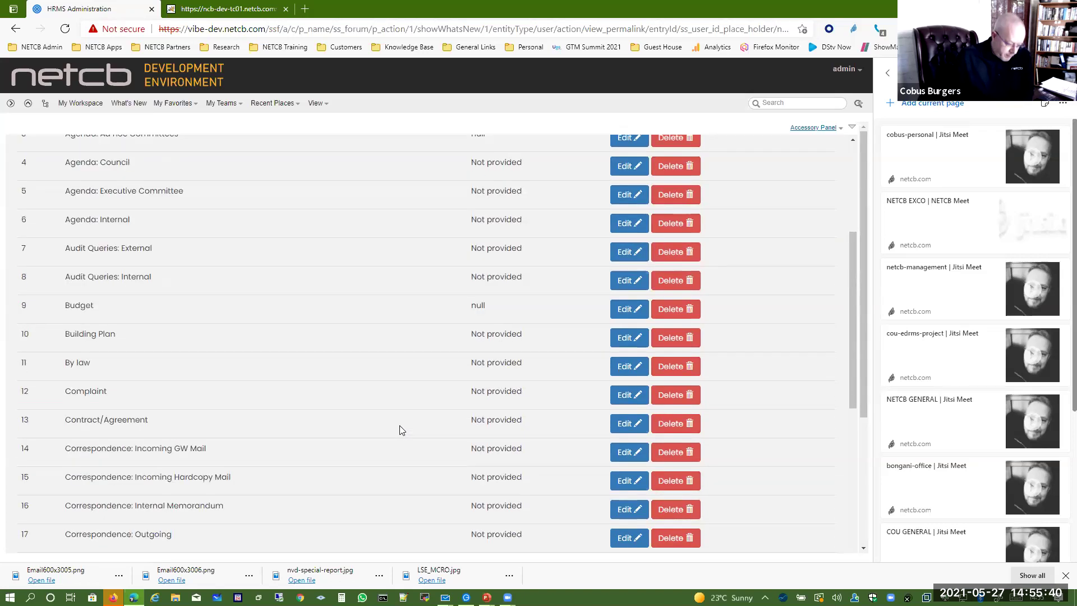
pyautogui.scroll(-9, 402, 429)
pyautogui.scroll(20, 400, 430)
pyautogui.scroll(2, 398, 425)
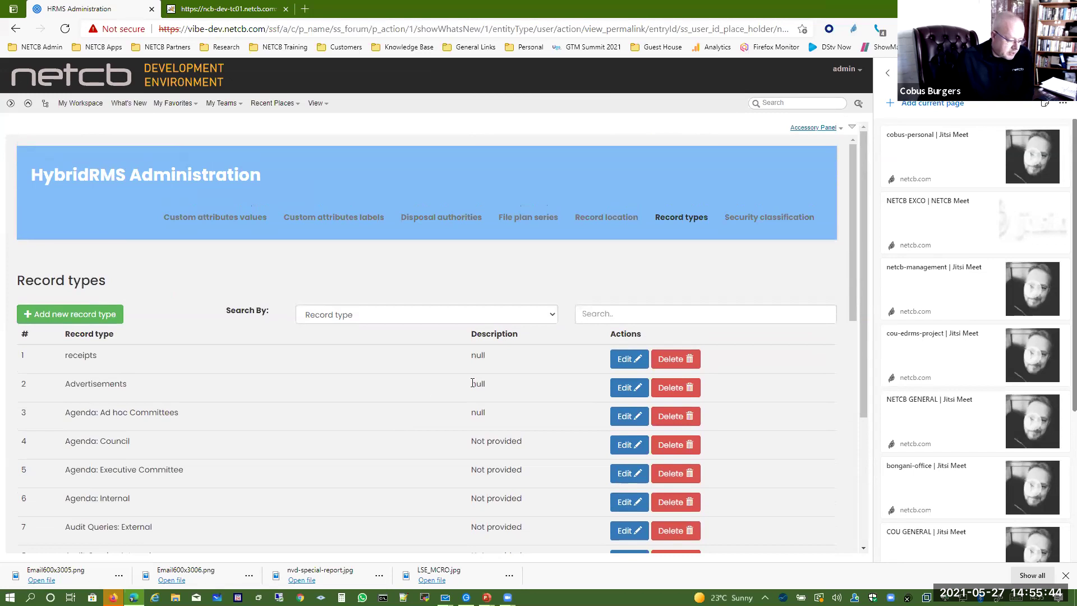
pyautogui.click(70, 314)
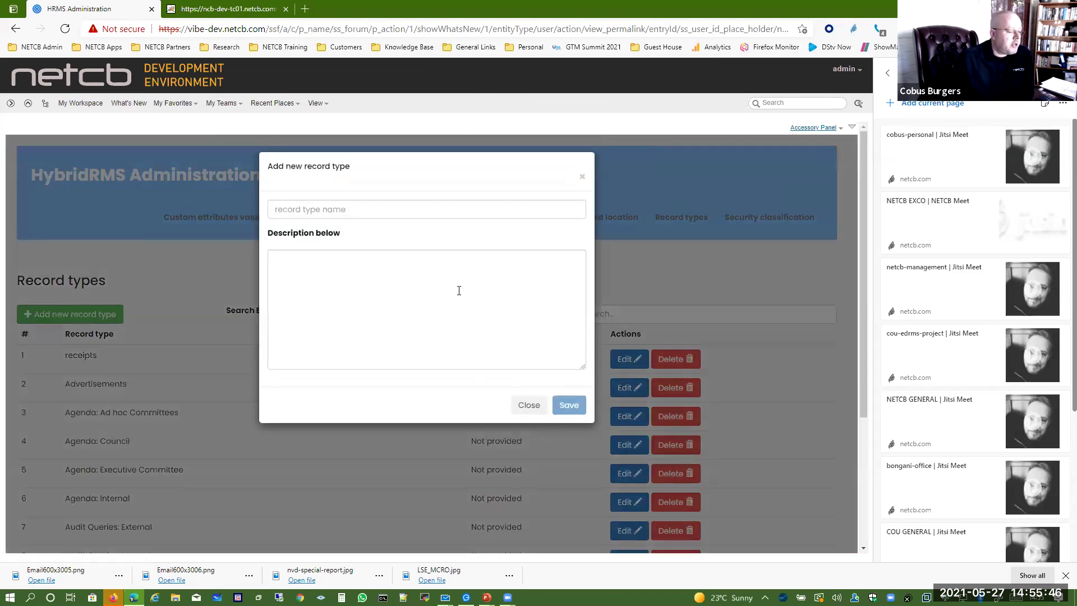
pyautogui.click(529, 406)
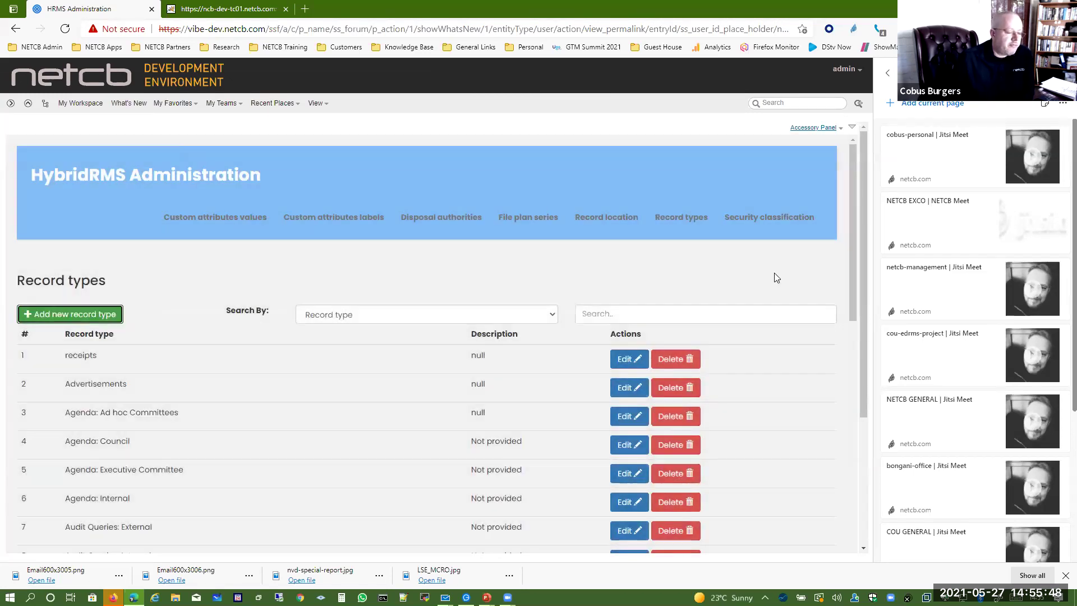
# Examine the record locations and view the blank form for adding a new storage location.
pyautogui.click(611, 223)
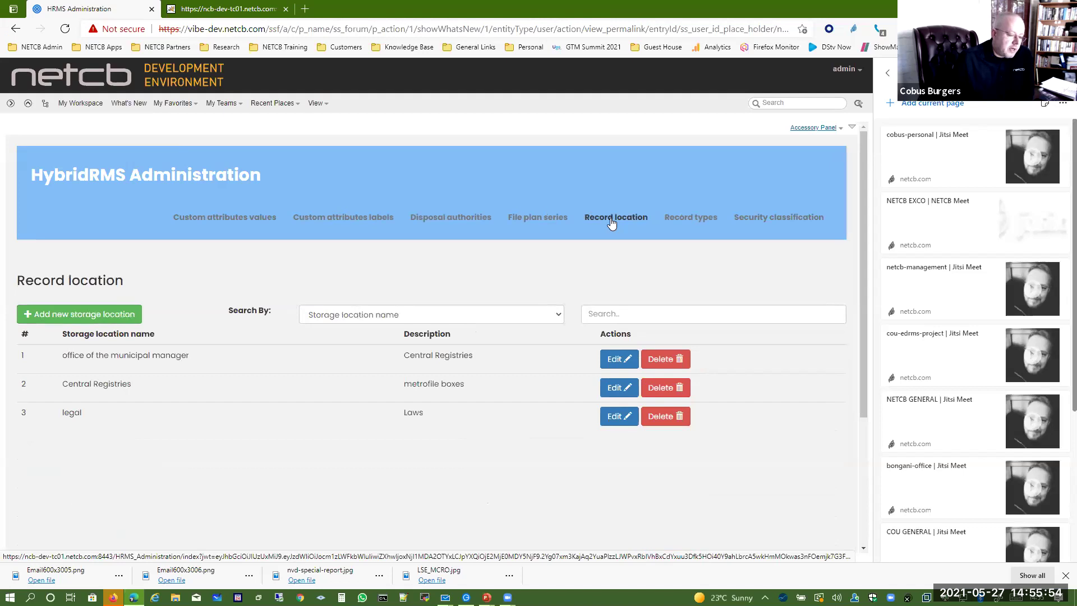
pyautogui.click(76, 323)
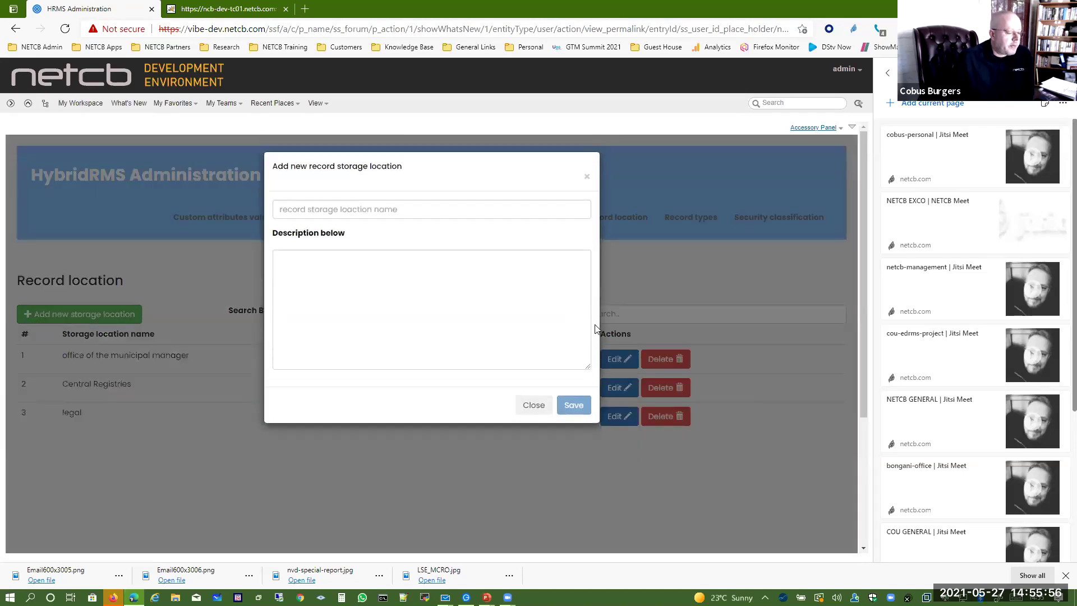
pyautogui.click(533, 406)
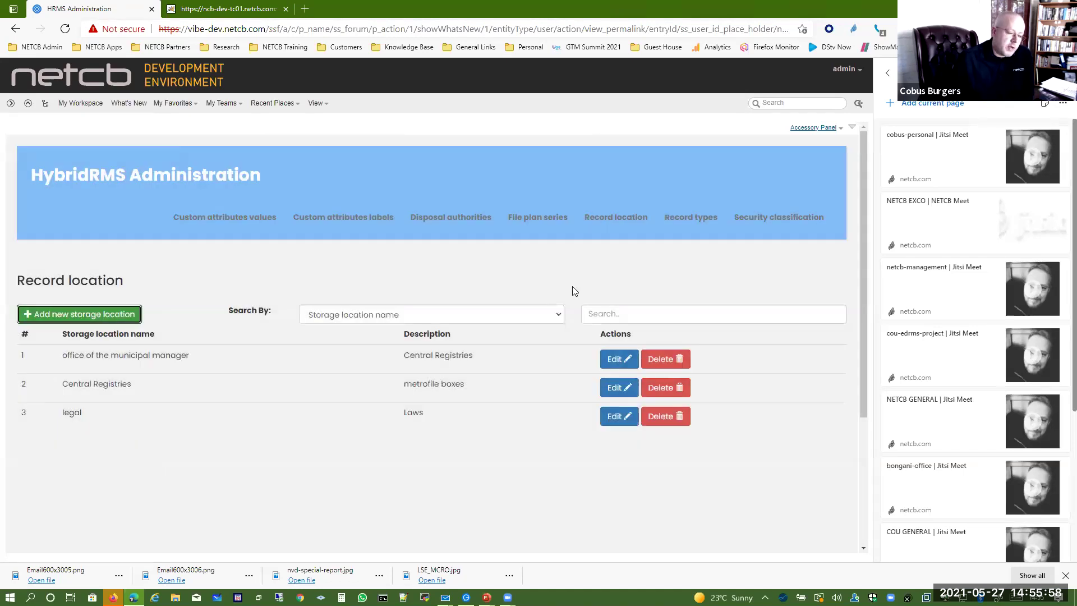
# Examine the security classifications and view the blank form for adding a new classification.
pyautogui.click(755, 222)
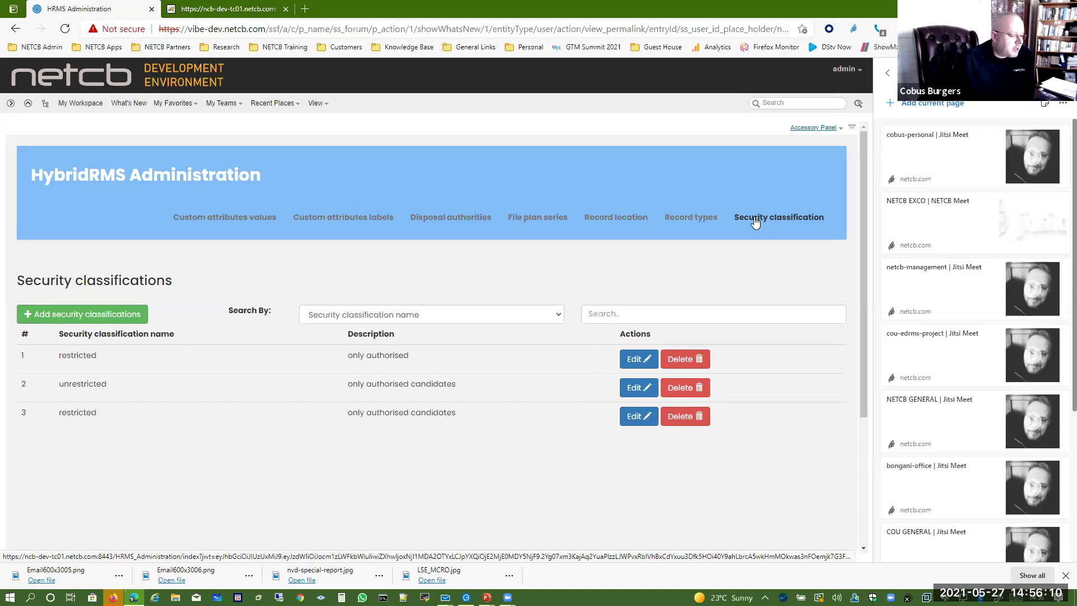
pyautogui.click(111, 317)
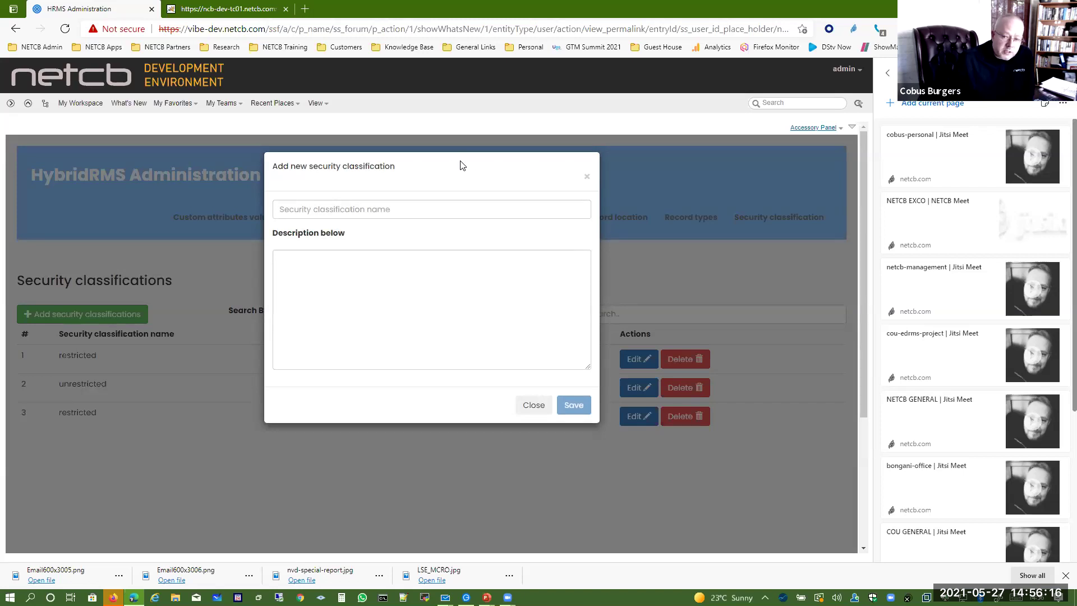
pyautogui.click(536, 408)
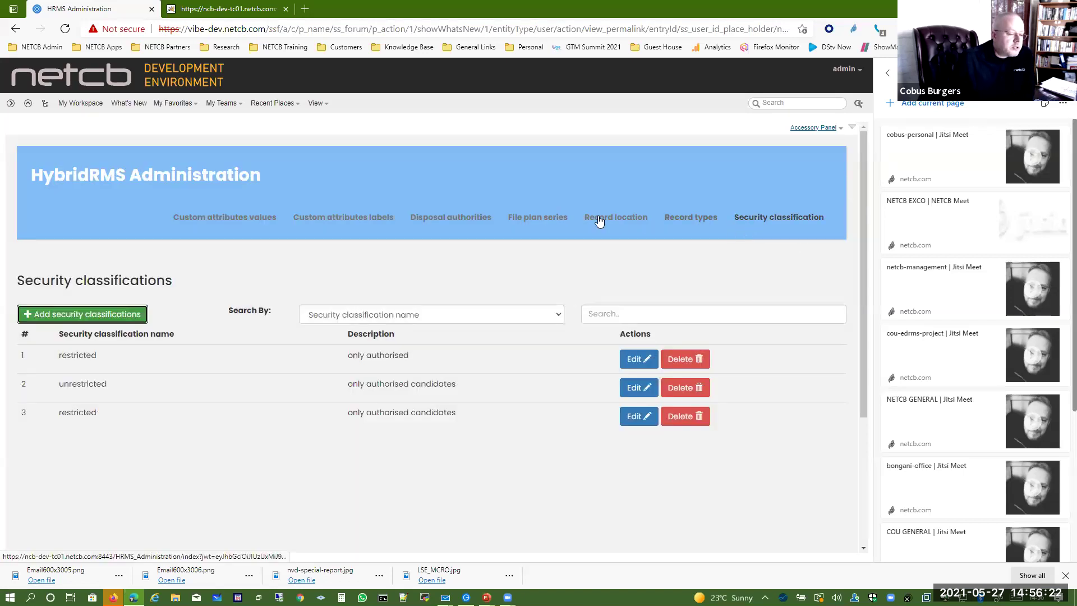
# Review the file plan series types and the disposal authorities, including the form for adding a new disposal authority.
pyautogui.click(534, 221)
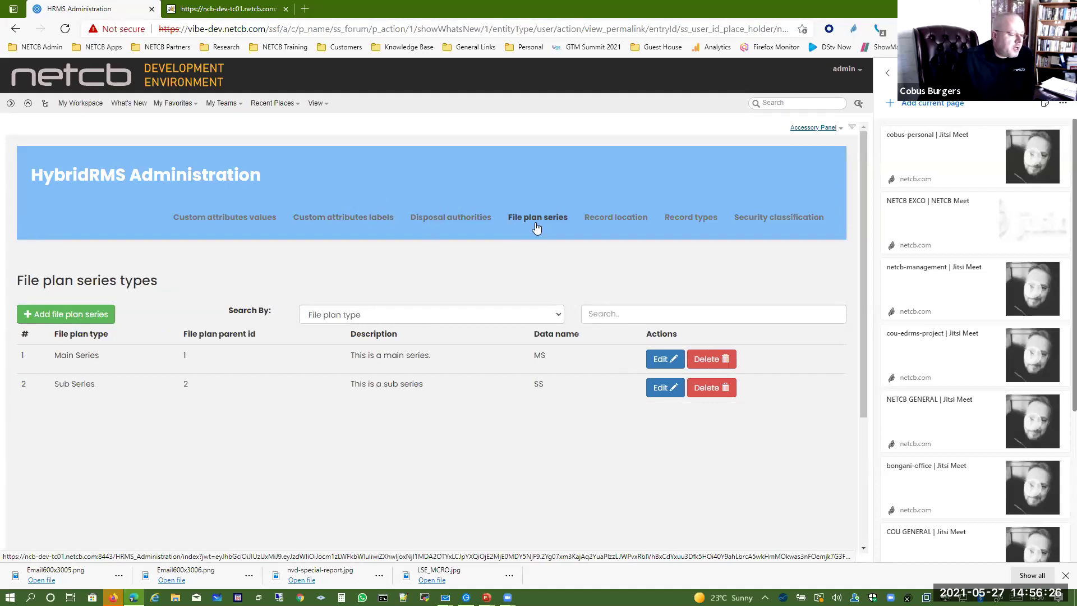
pyautogui.click(452, 219)
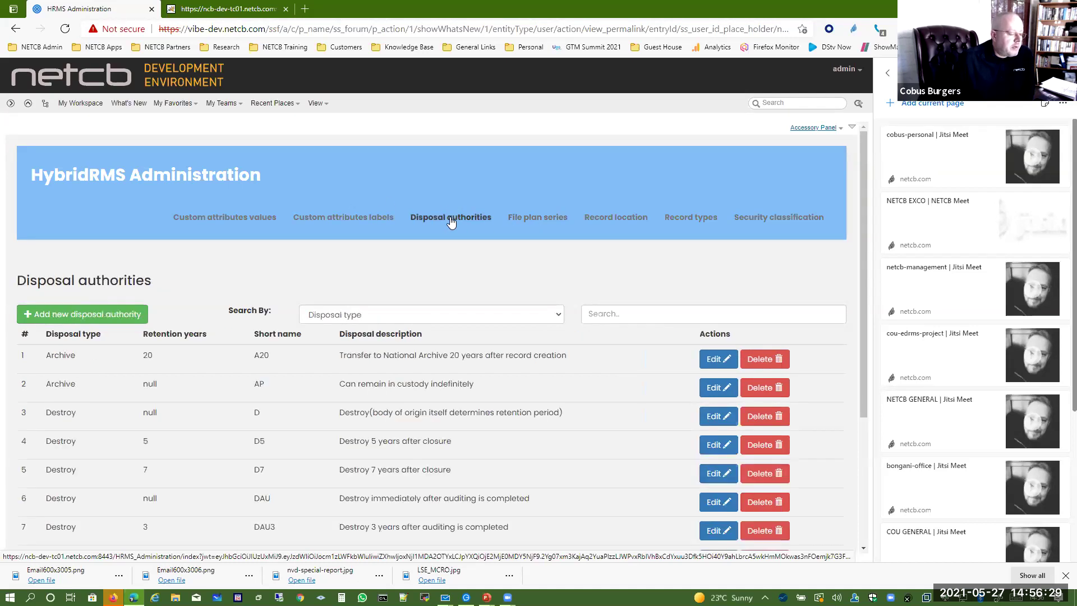
pyautogui.click(110, 316)
pyautogui.click(533, 432)
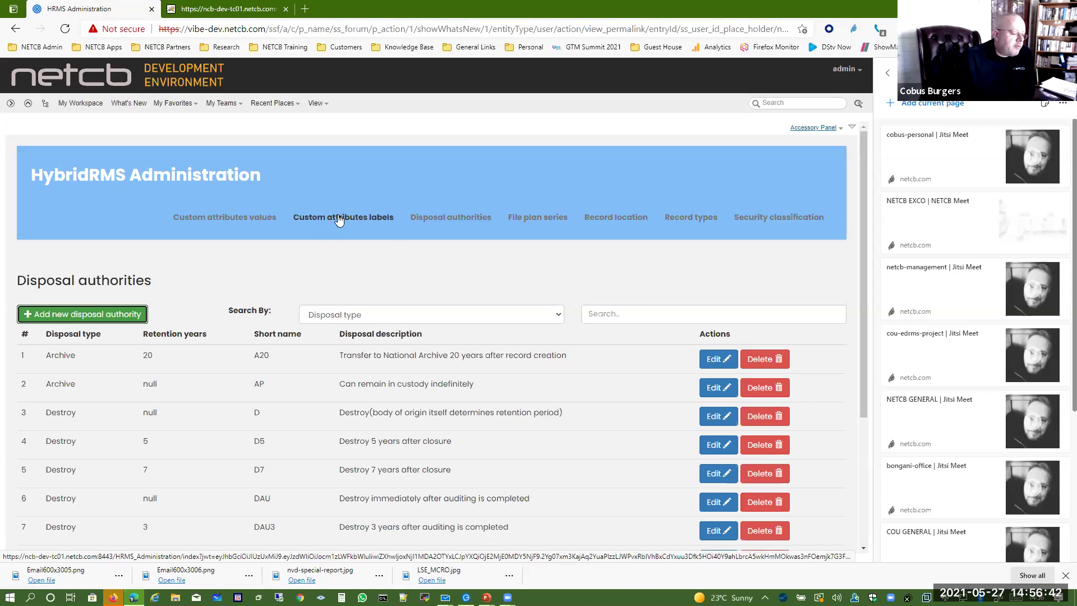
# Review the custom attribute labels and display the CS Corporate Service department under the custom attribute values.
pyautogui.click(340, 220)
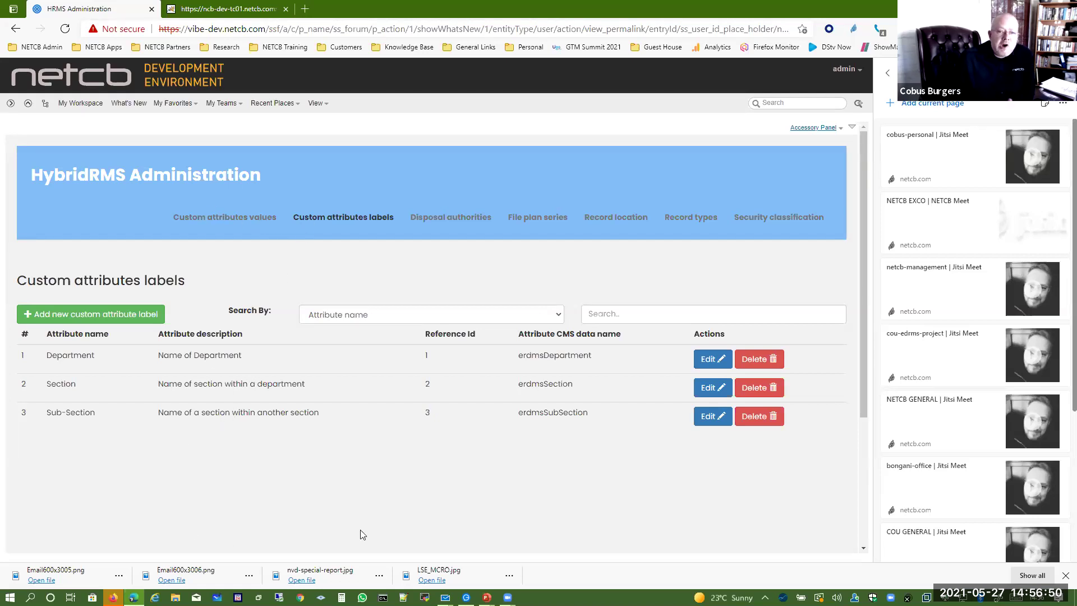
pyautogui.click(241, 223)
pyautogui.click(103, 331)
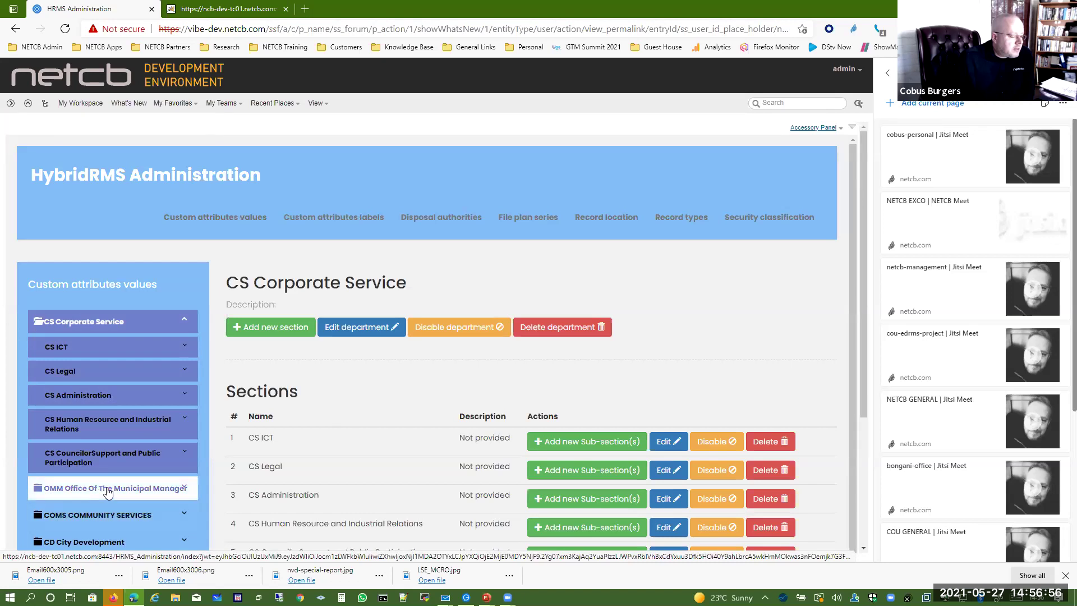
# Examine the sections of the OMM Office Of The Municipal Manager department and open its OMM Communications section.
pyautogui.click(108, 492)
pyautogui.scroll(-3, 382, 432)
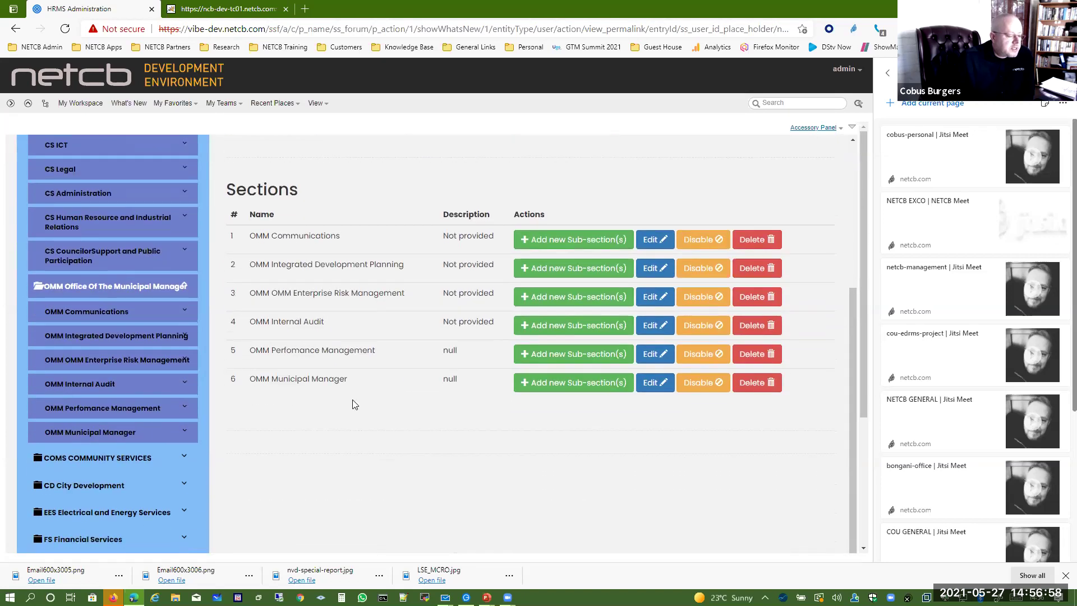
pyautogui.scroll(3, 357, 423)
pyautogui.click(188, 515)
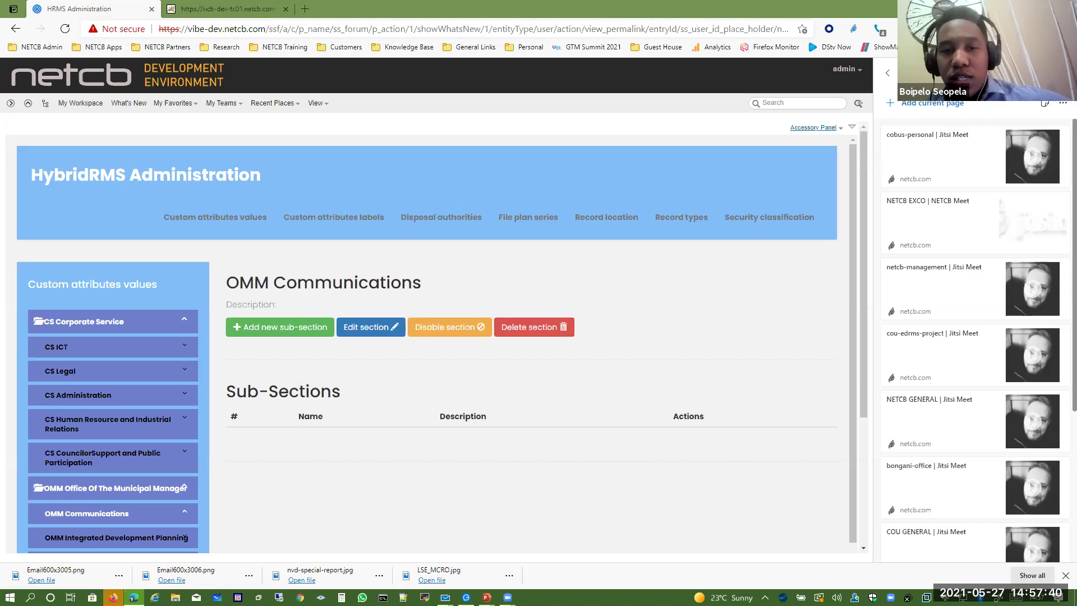
# Switch to the PowerPoint slide show and advance past the Summary slide to the closing slide.
pyautogui.hotkey('alt', 'Tab')
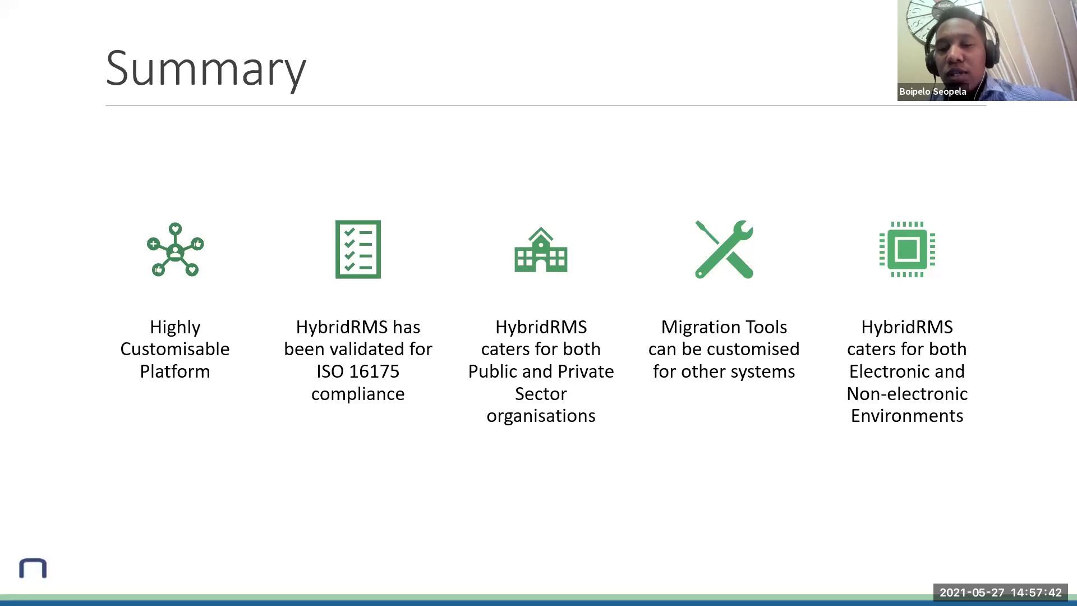
pyautogui.press('Right')
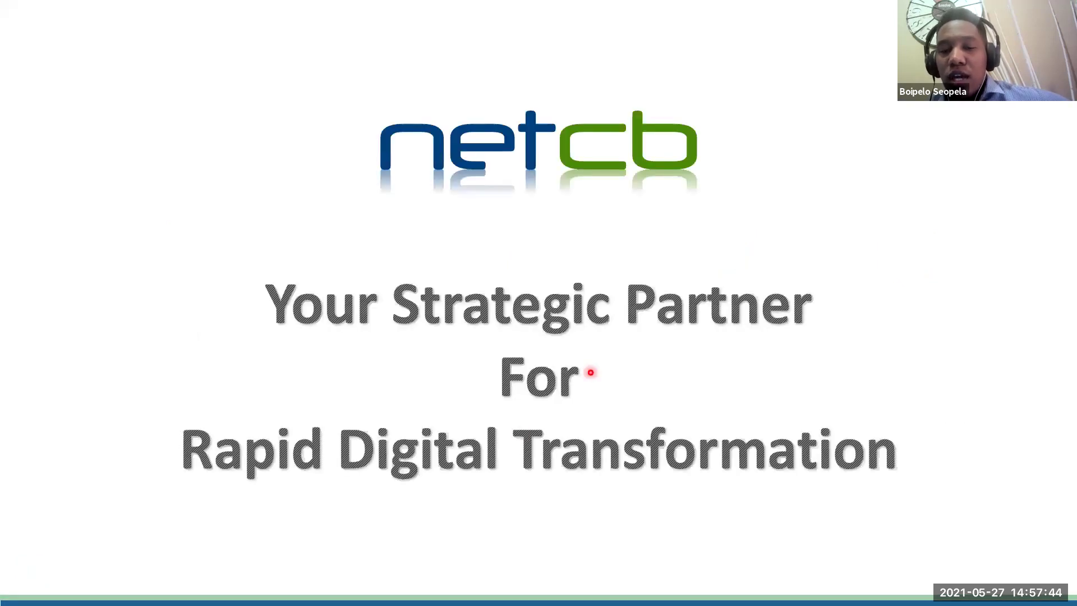